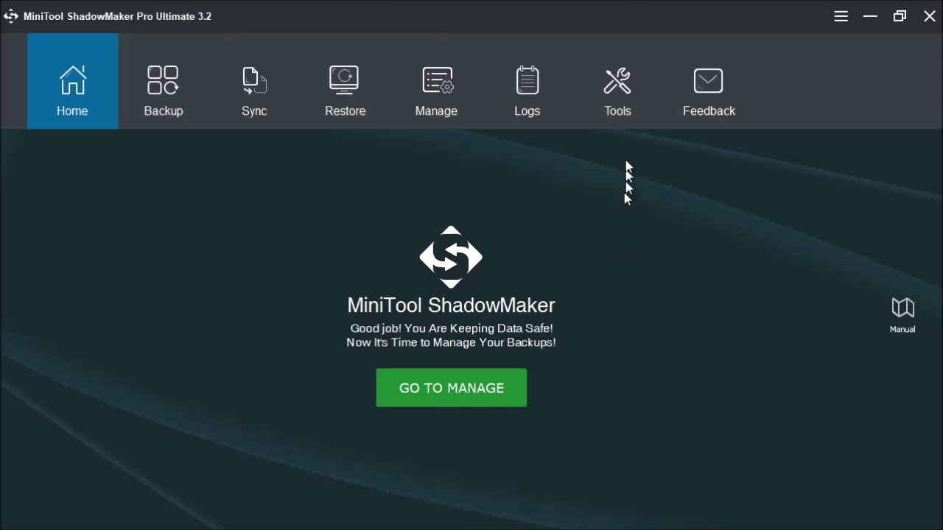
- Show ShadowMaker's extra utilities to reach Media Builder and its WinPE-based media option
left_click(616, 101)
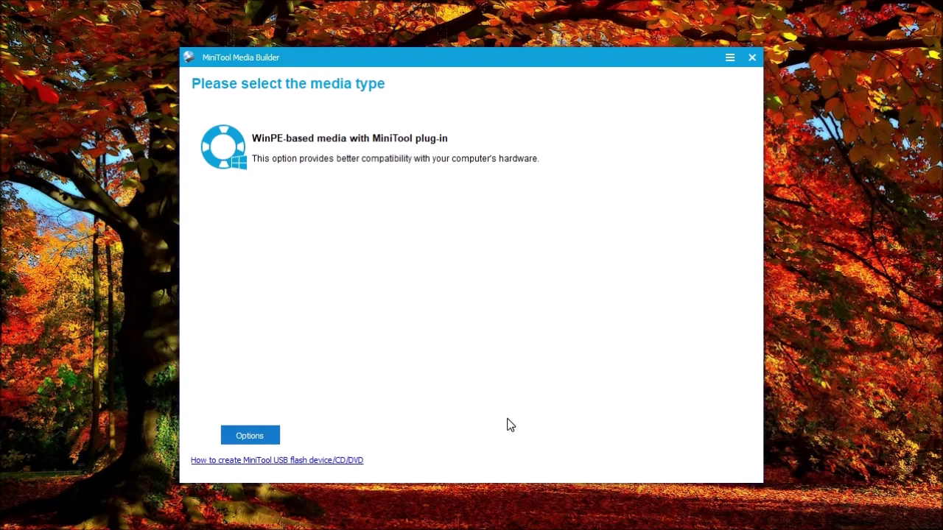
- Run WinPE driver detection in Media Builder's options; no new drivers are found
left_click(260, 436)
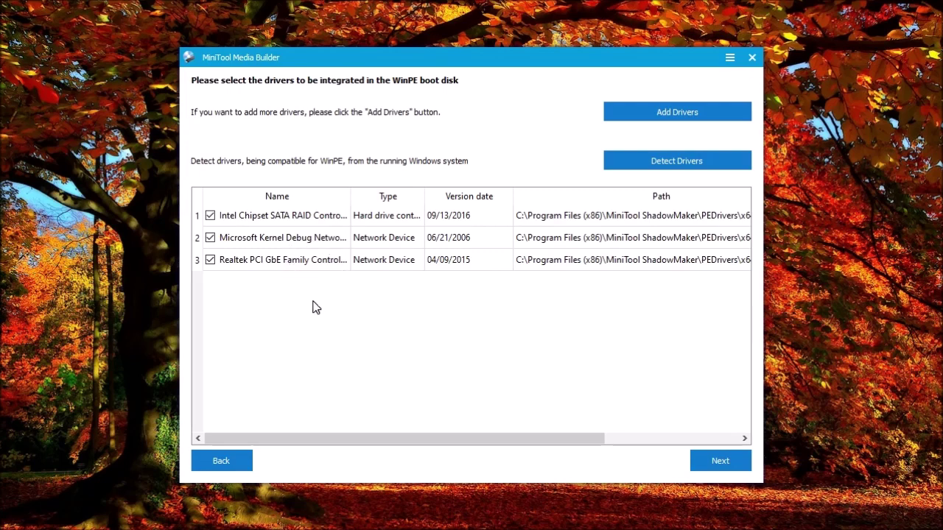
left_click(694, 168)
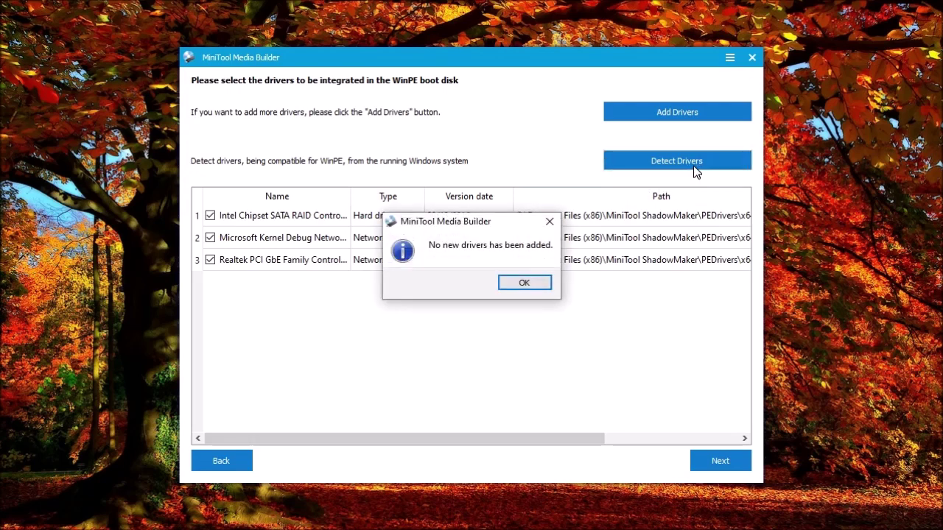
left_click(545, 282)
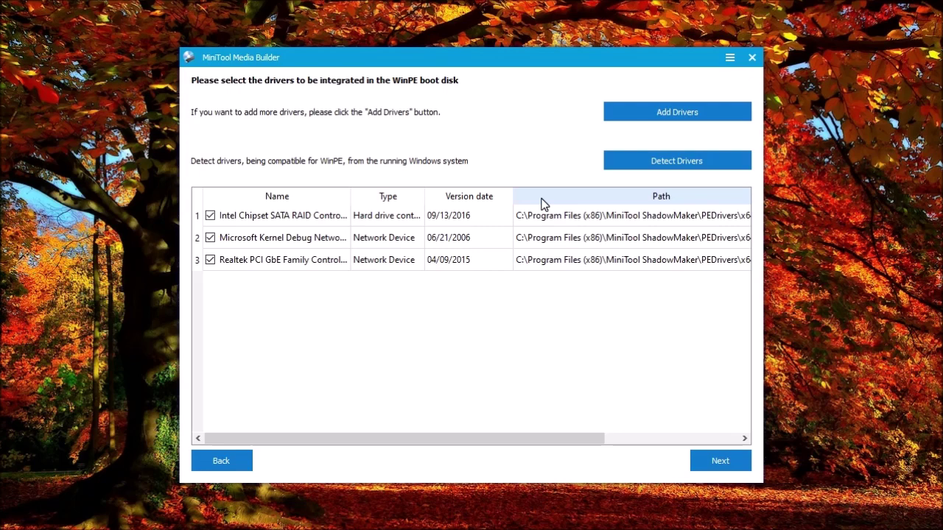
left_click(665, 109)
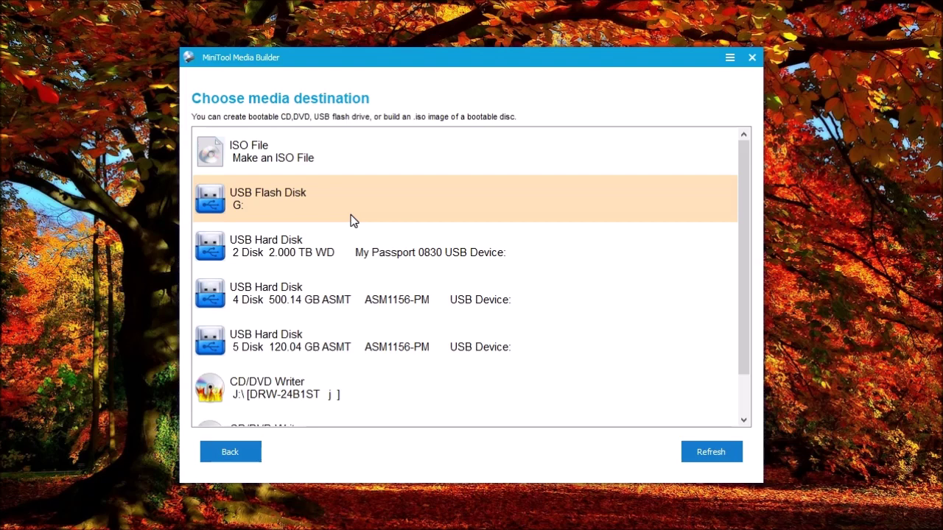
- Try burning the boot media to the J: writer, then choose the I: CD/DVD writer instead
scroll(352, 219, "down", 1)
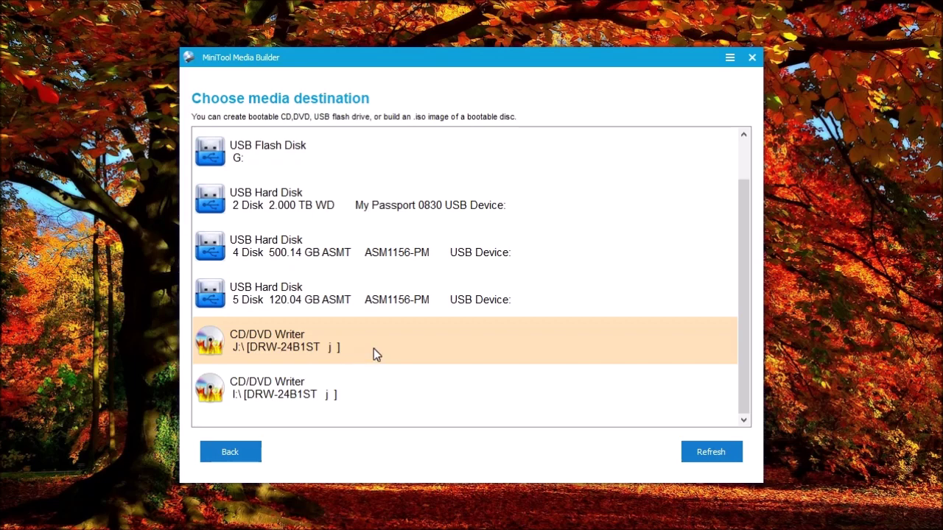
left_click(410, 349)
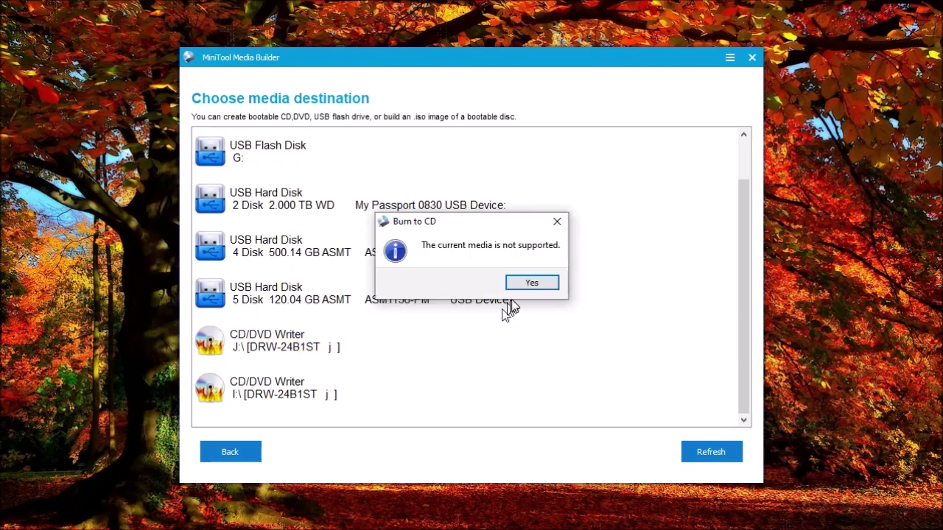
left_click(530, 286)
left_click(393, 388)
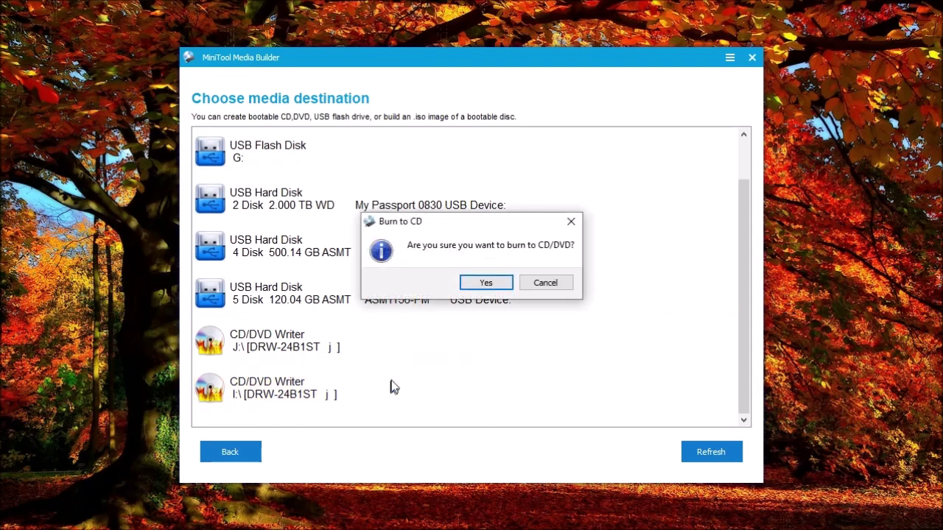
- Confirm burning the boot disc to the I: CD/DVD writer
left_click(496, 281)
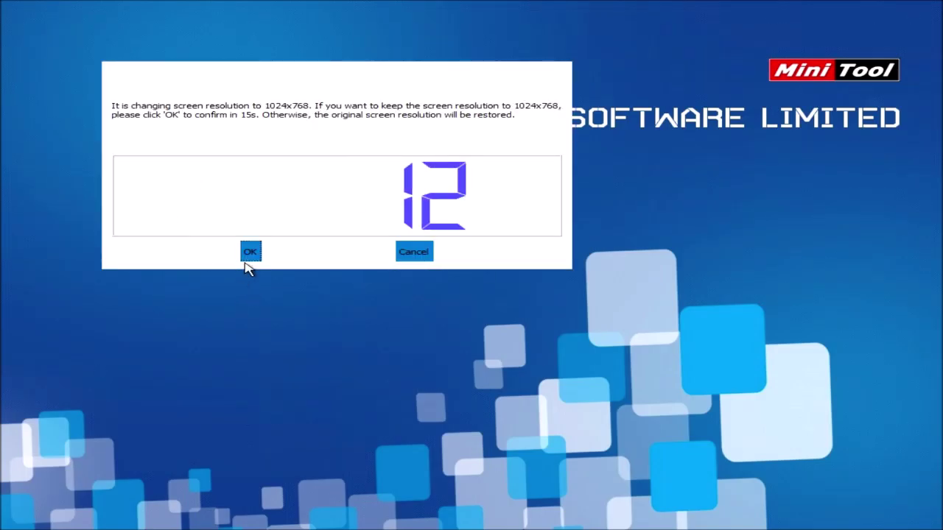
- Keep the 1024x768 screen resolution and launch MiniTool ShadowMaker immediately
left_click(248, 257)
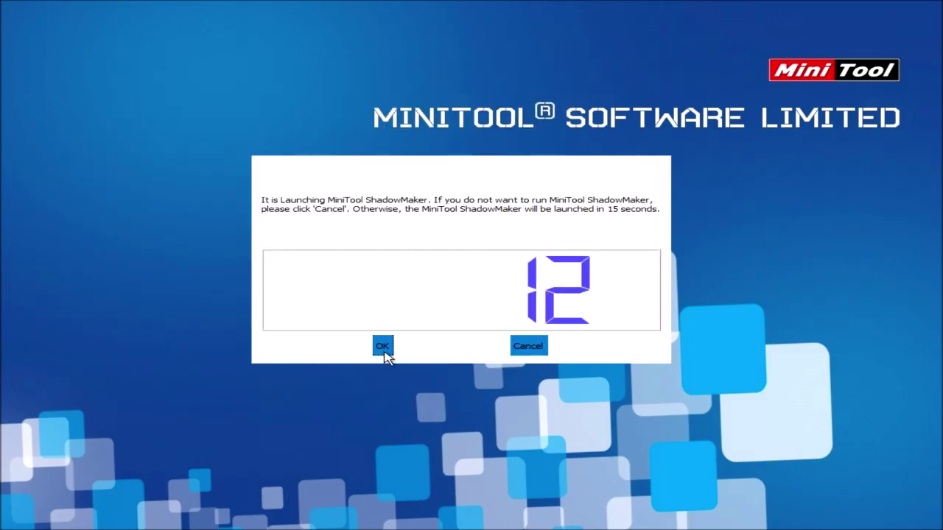
left_click(382, 347)
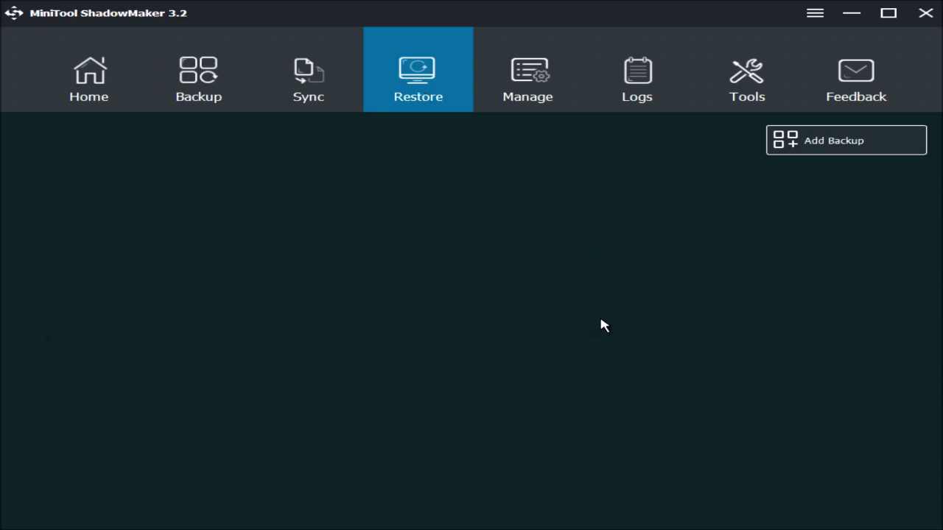
left_click(828, 148)
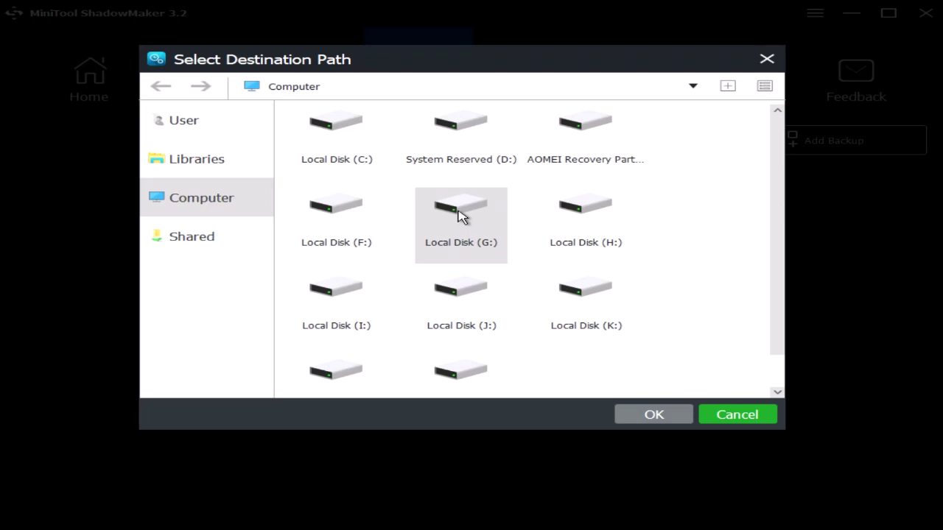
left_click(736, 415)
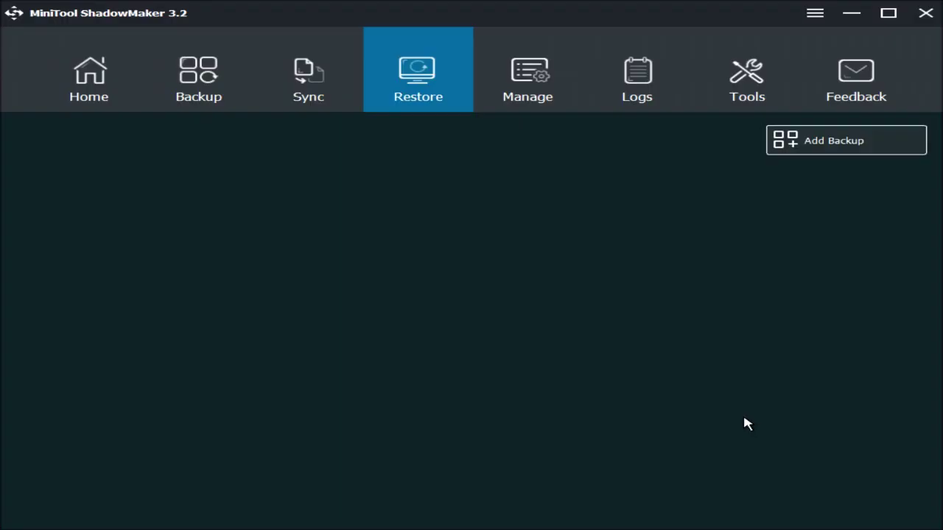
- Browse the Backup, Sync, Restore and Manage pages, ending on the WinPE Tools page
left_click(200, 75)
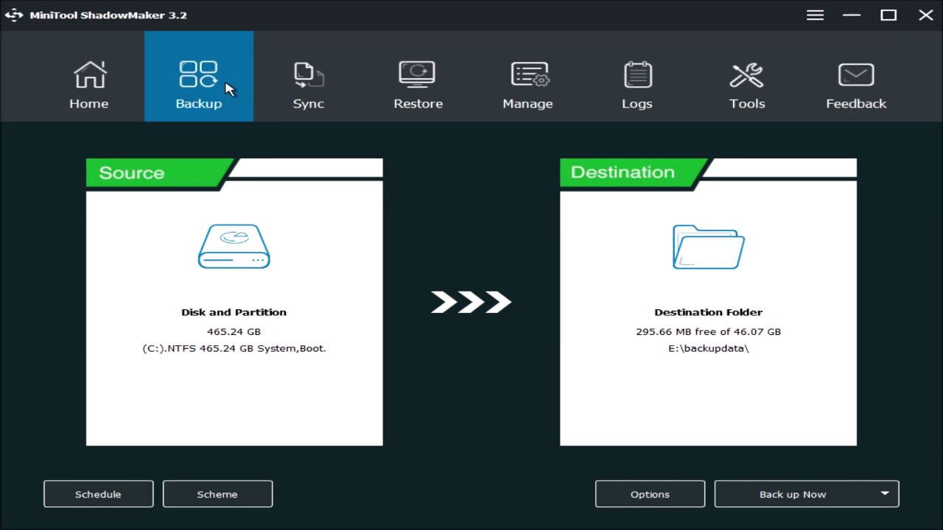
left_click(333, 86)
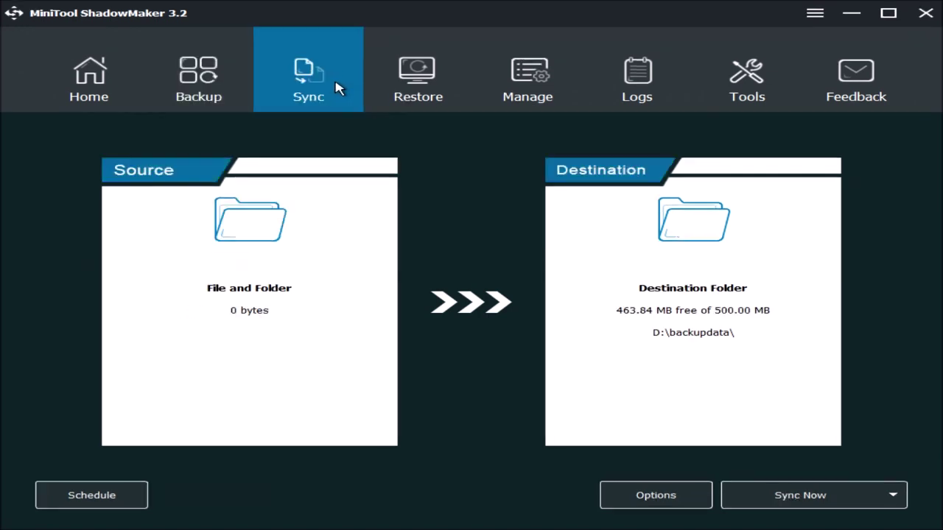
left_click(446, 97)
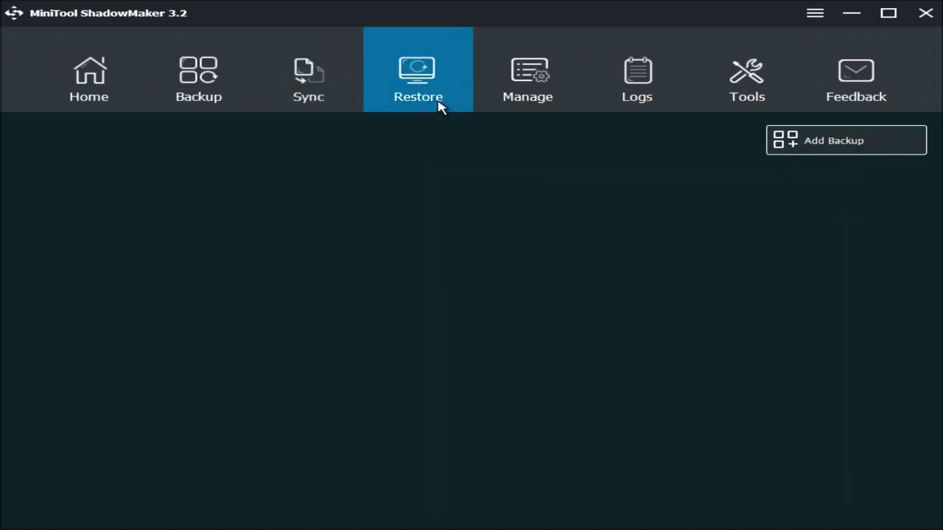
left_click(531, 94)
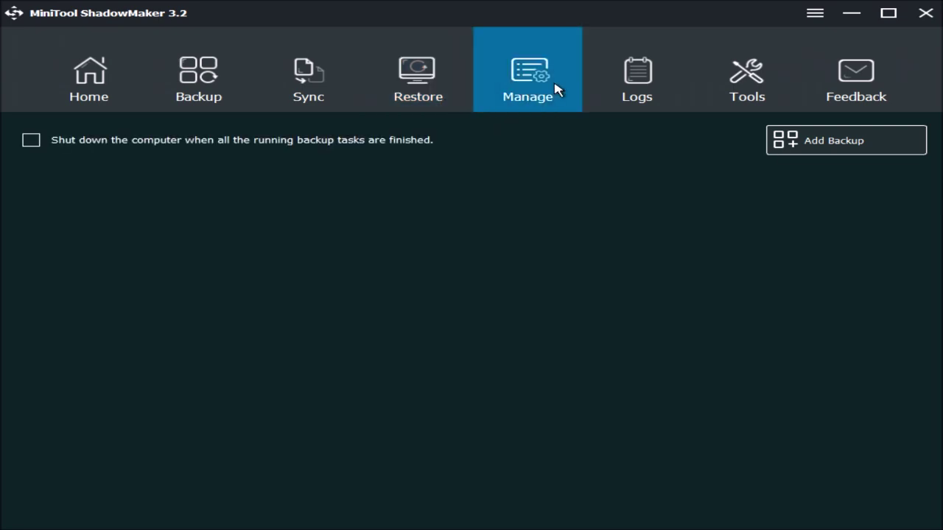
left_click(733, 85)
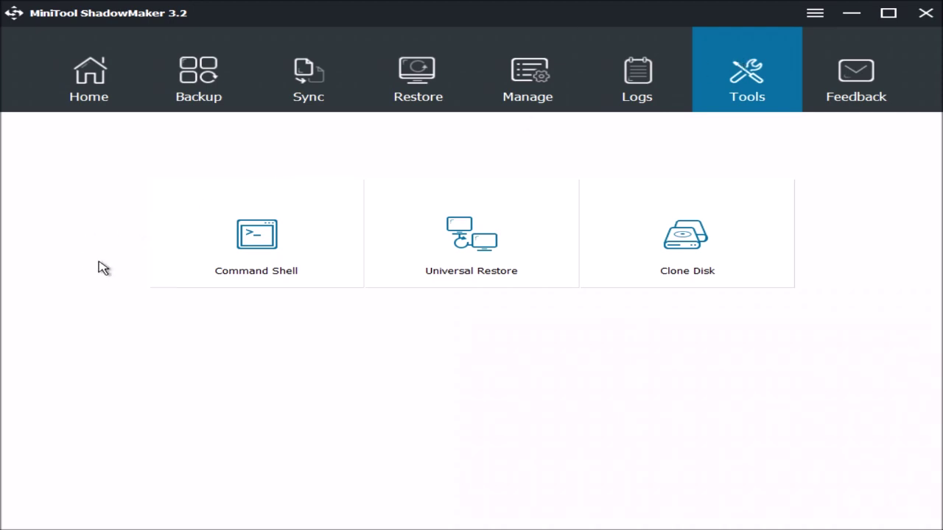
left_click(226, 261)
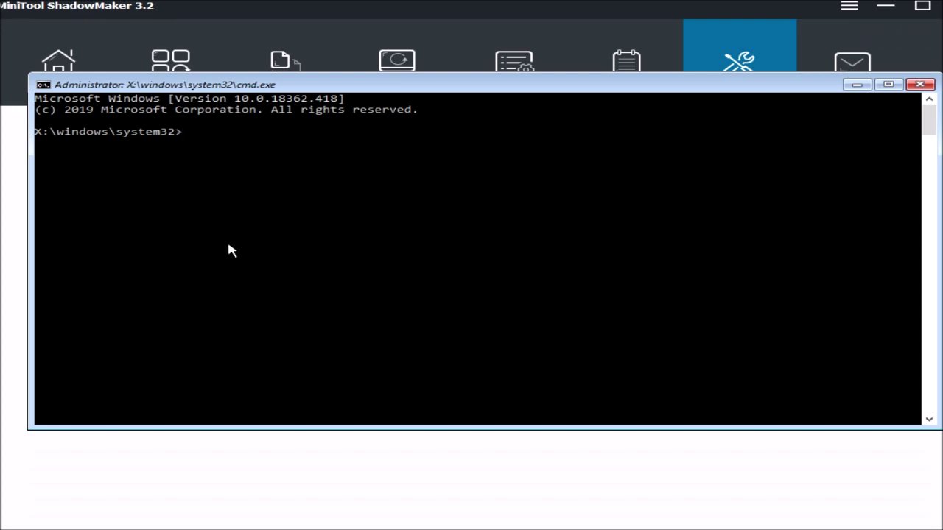
left_click(925, 84)
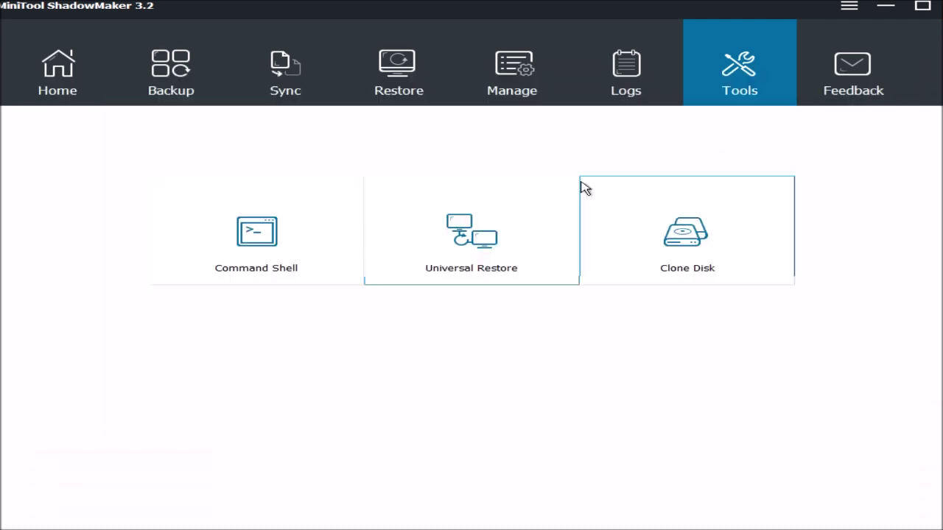
left_click(446, 282)
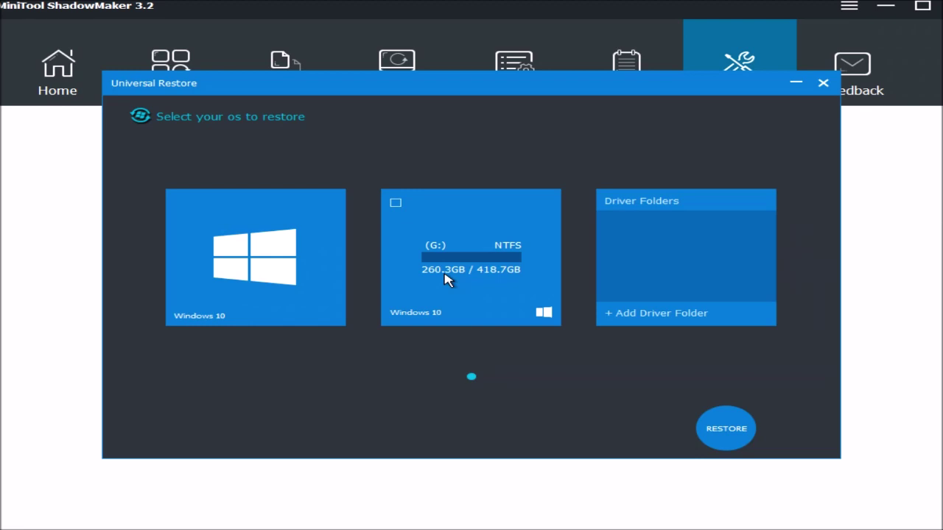
key("Escape")
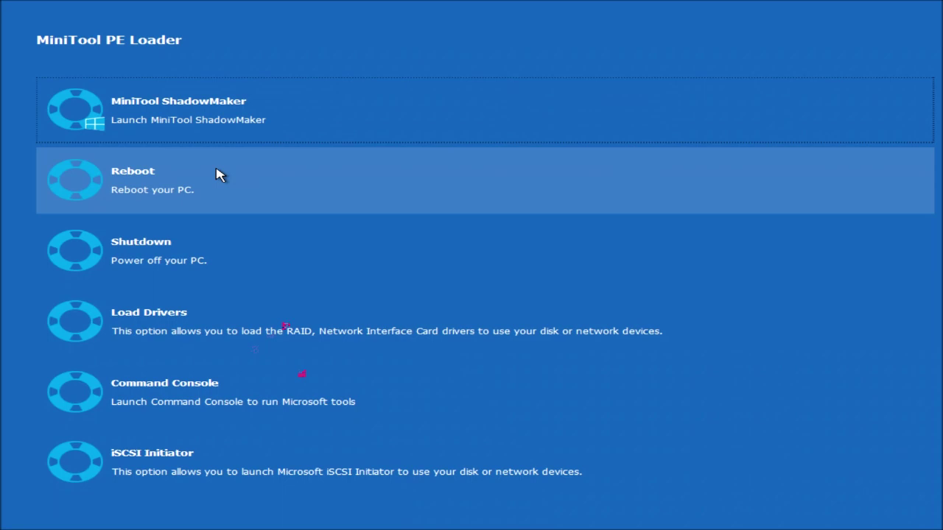
- Reboot out of WinPE into Windows and show ShadowMaker's list of tools
left_click(221, 174)
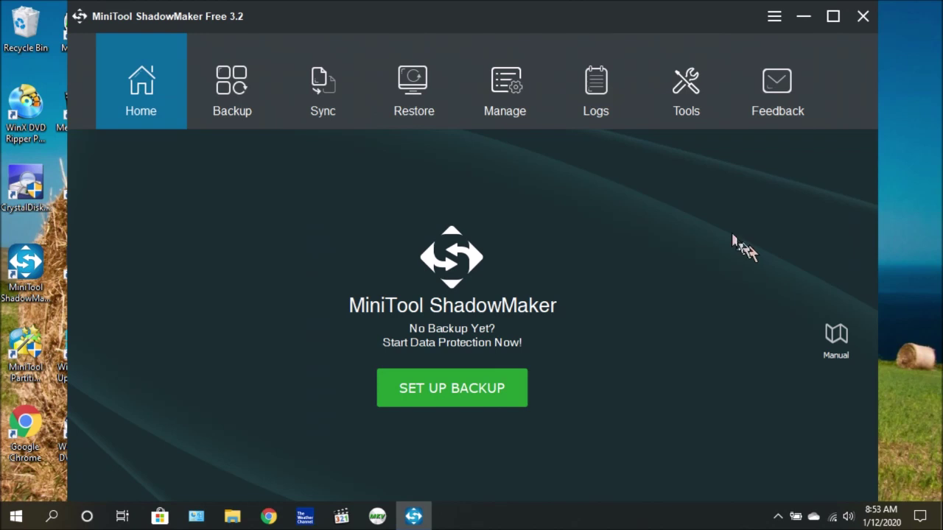
left_click(700, 96)
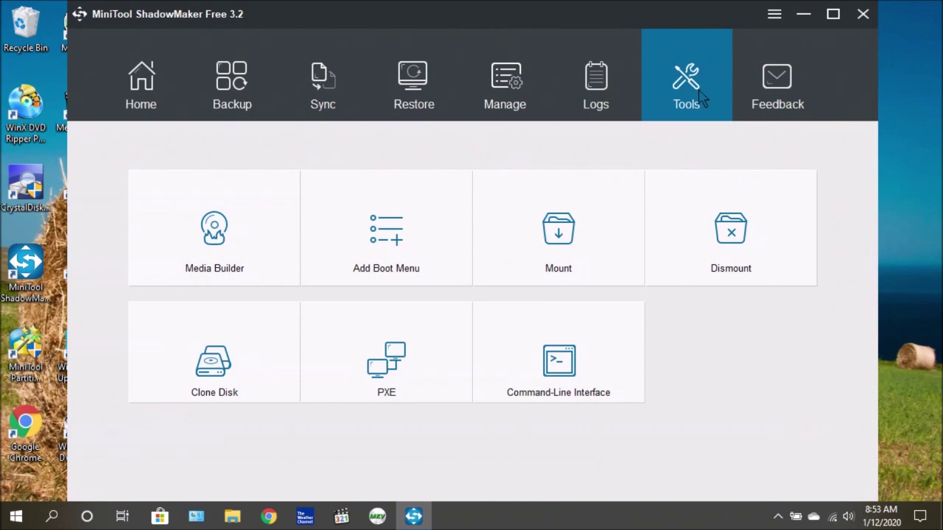
- Start adding a Windows start-up entry for the MiniTool recovery environment
left_click(407, 238)
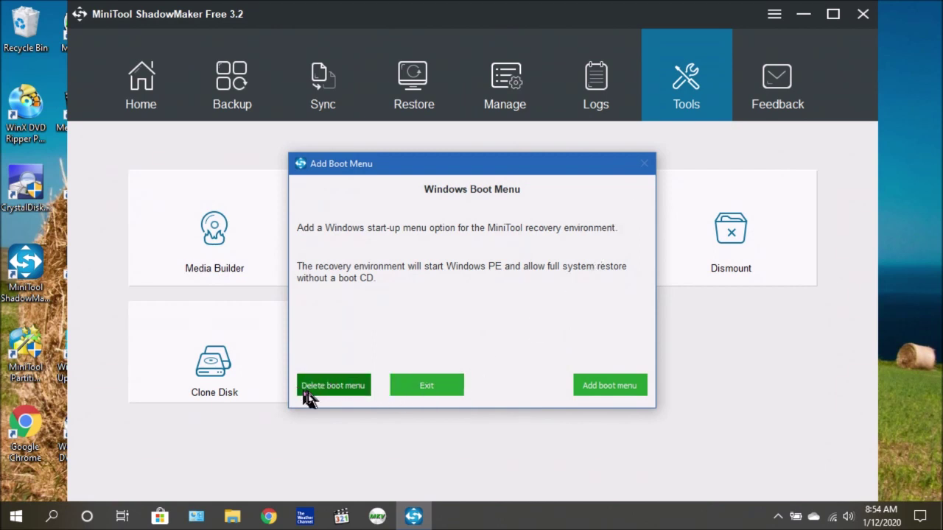
left_click(357, 382)
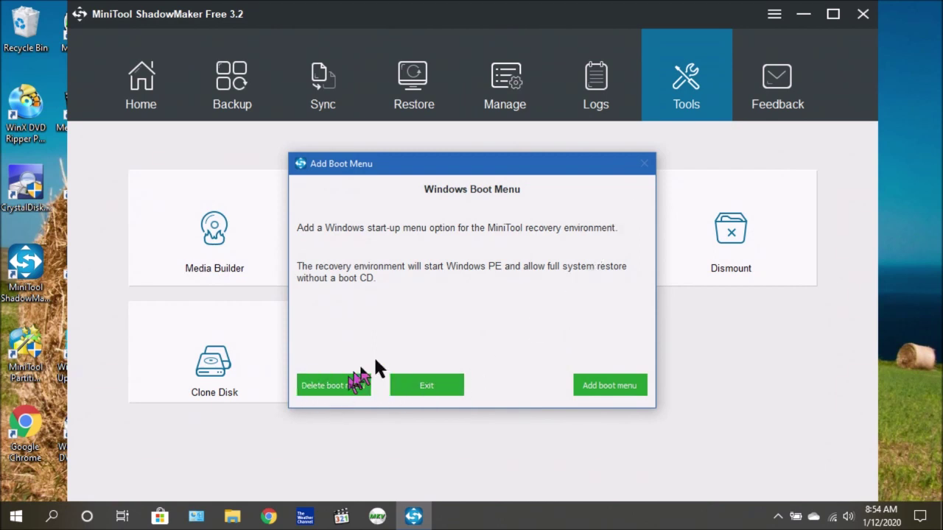
- Add the recovery environment to the Windows boot menu, confirm, and dismiss the success message
left_click(616, 397)
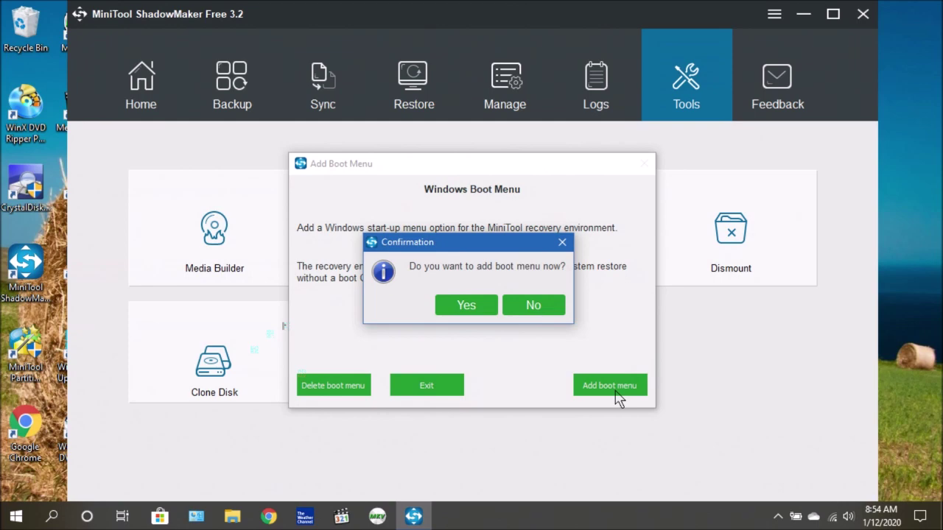
left_click(466, 308)
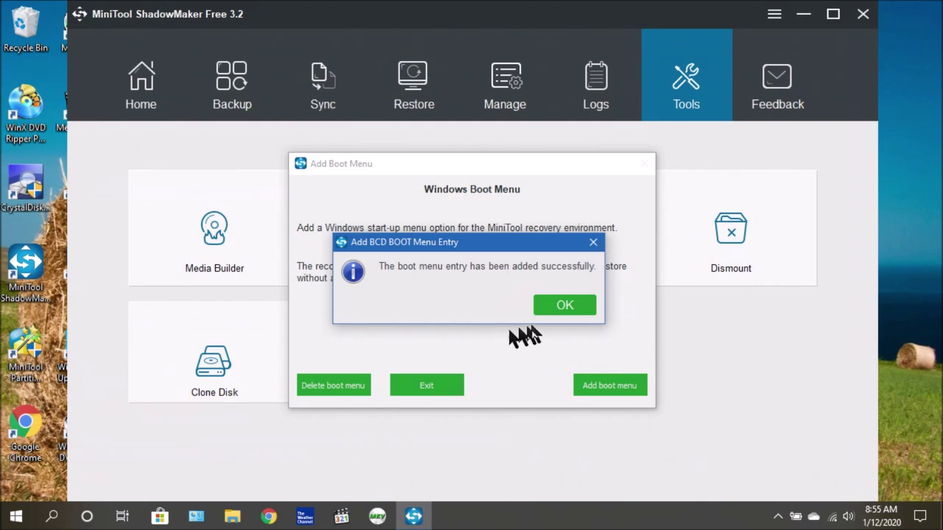
left_click(564, 305)
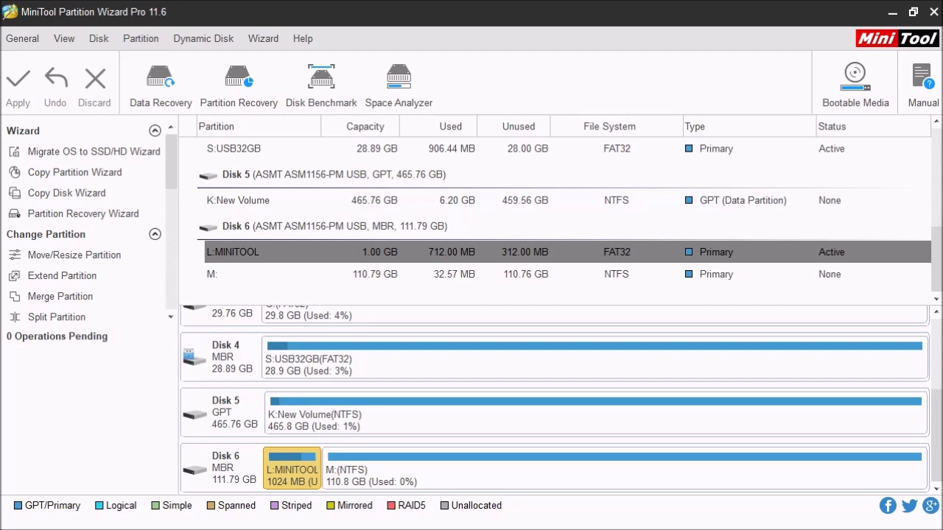
- Inspect Disk 6's 1.00 GB FAT32 L:MINITOOL and 110.79 GB NTFS M: partitions
left_click(222, 455)
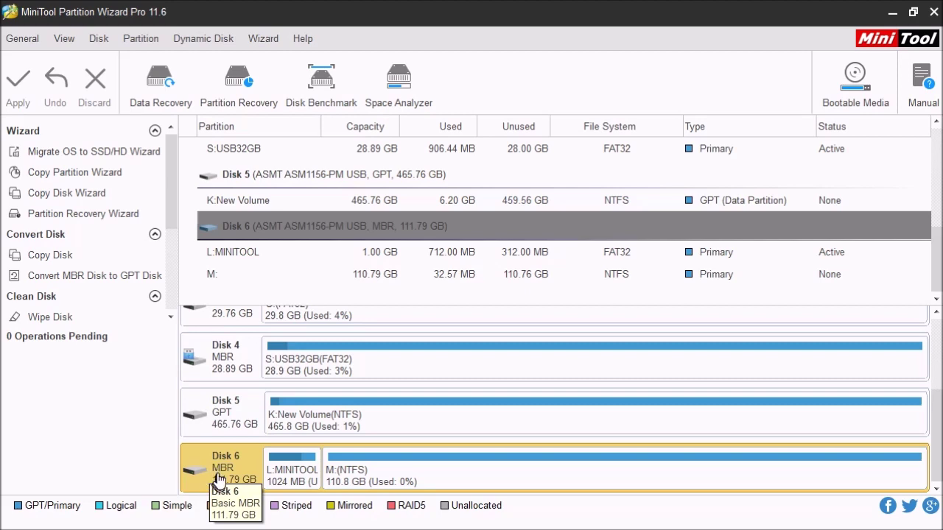
left_click(296, 479)
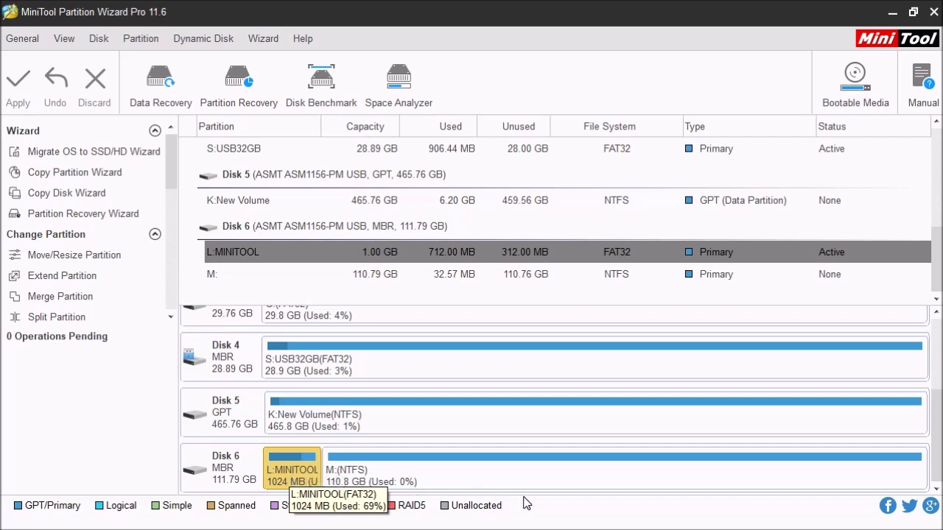
left_click(564, 486)
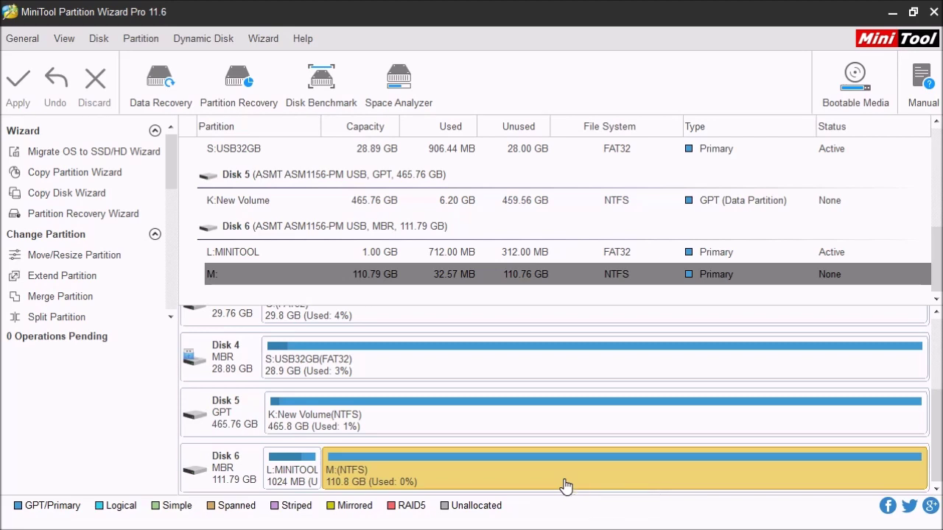
left_click(298, 484)
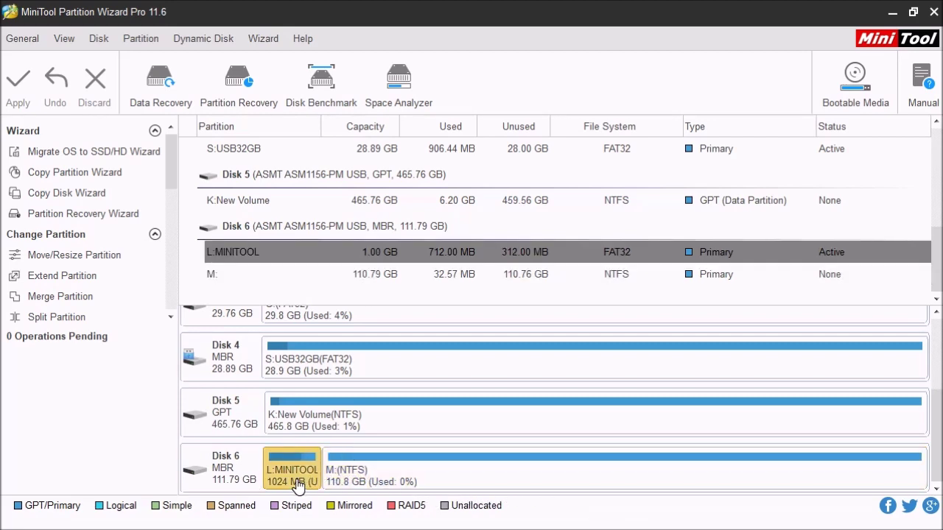
left_click(402, 485)
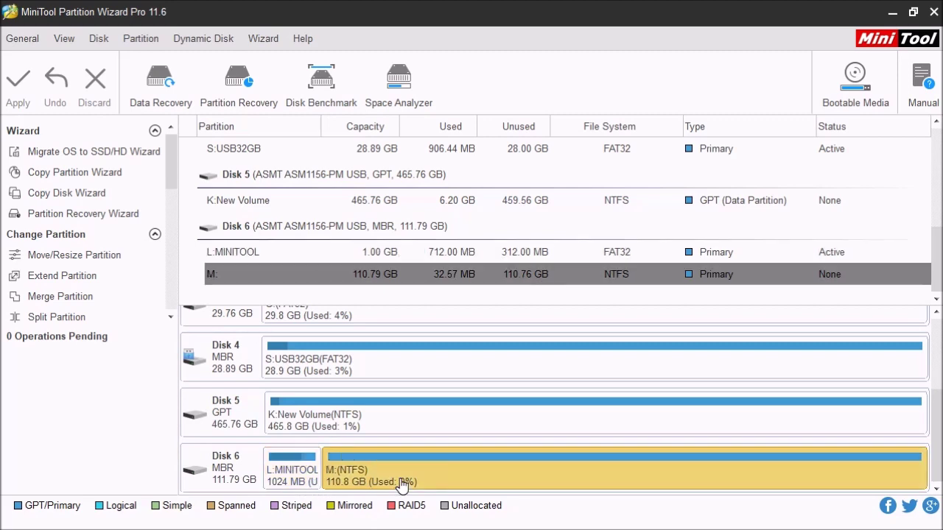